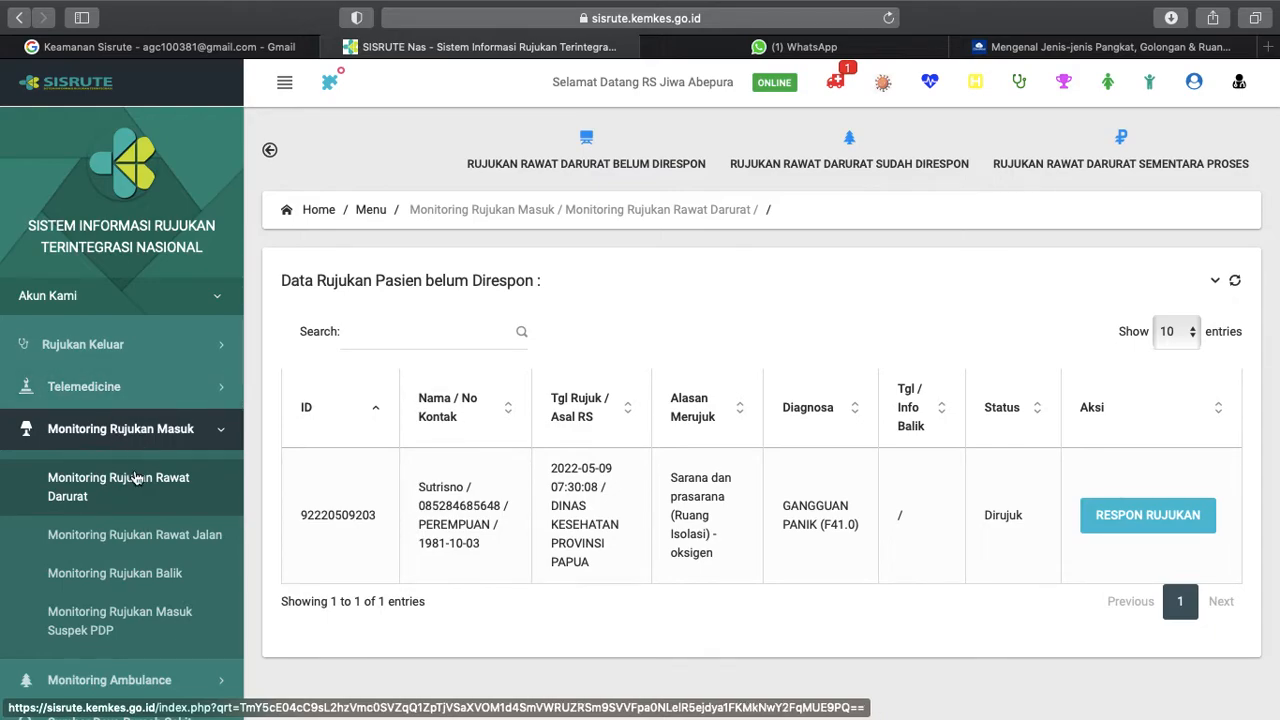
Open Monitoring Rujukan Rawat Darurat to list the pending GANGGUAN PANIK (F41.0) referral
left_click(170, 438)
left_click(170, 432)
left_click(111, 495)
left_click(836, 89)
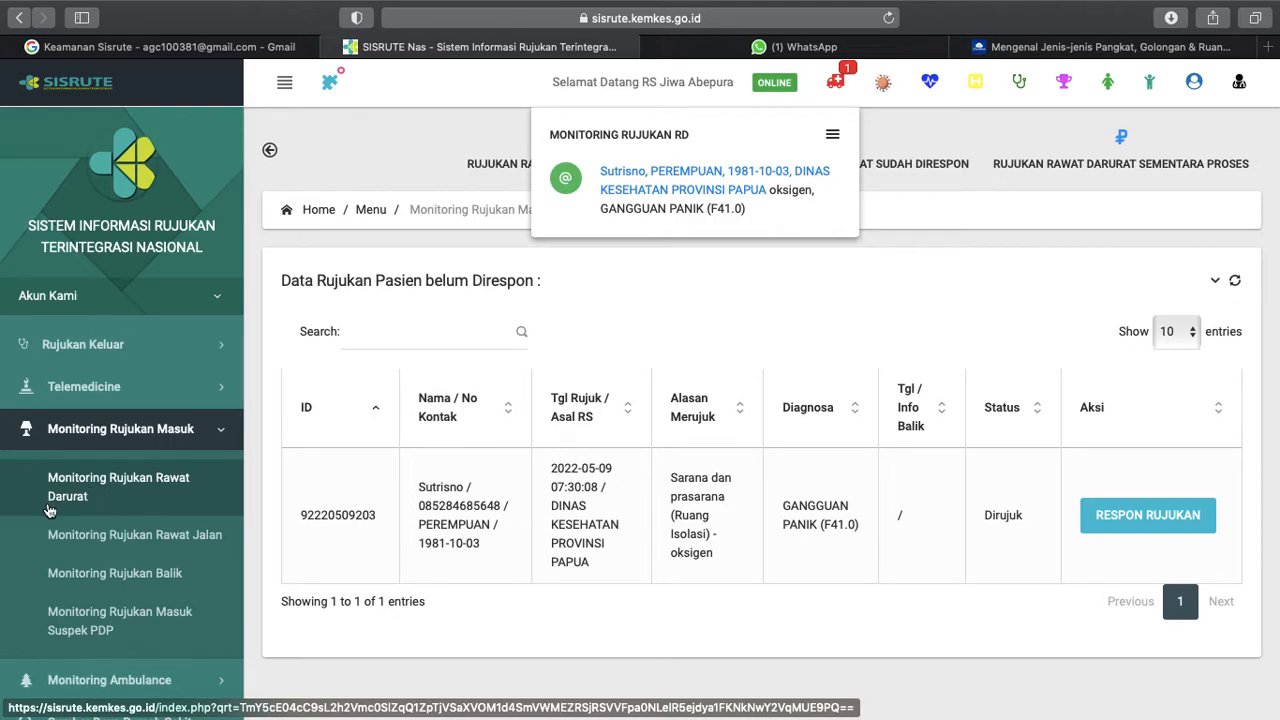
mouse_move(770, 7)
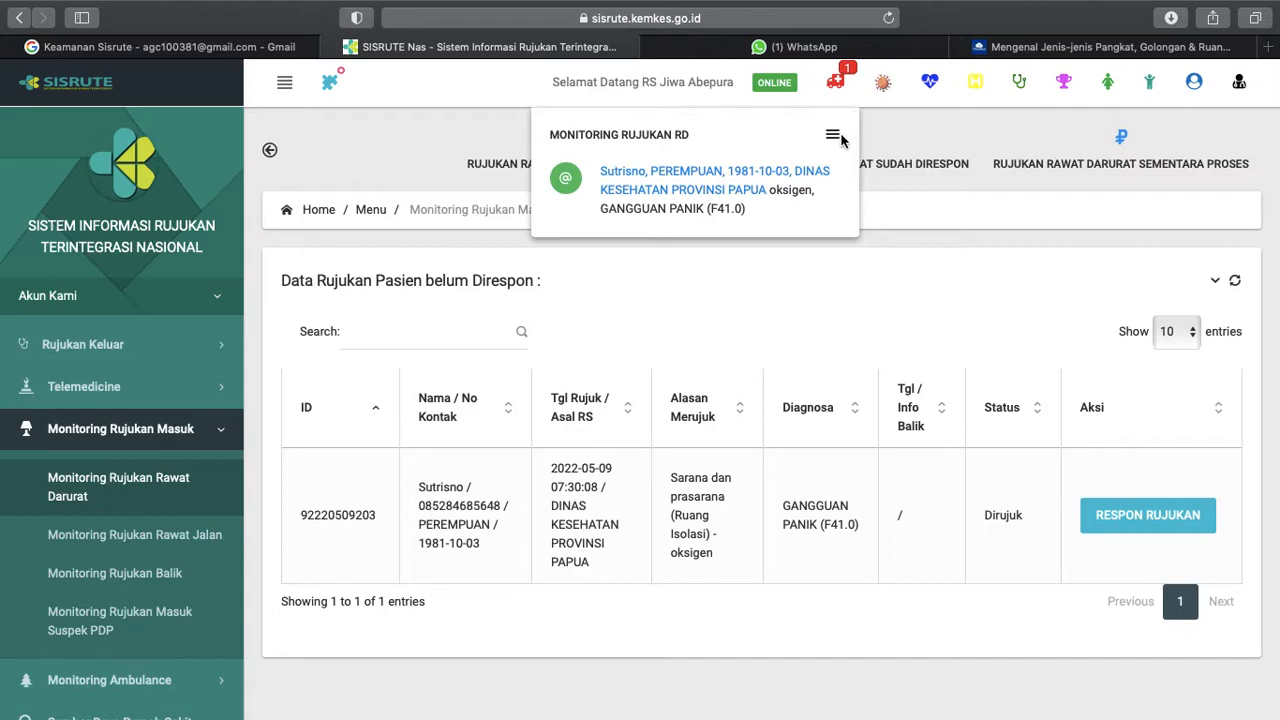
left_click(838, 291)
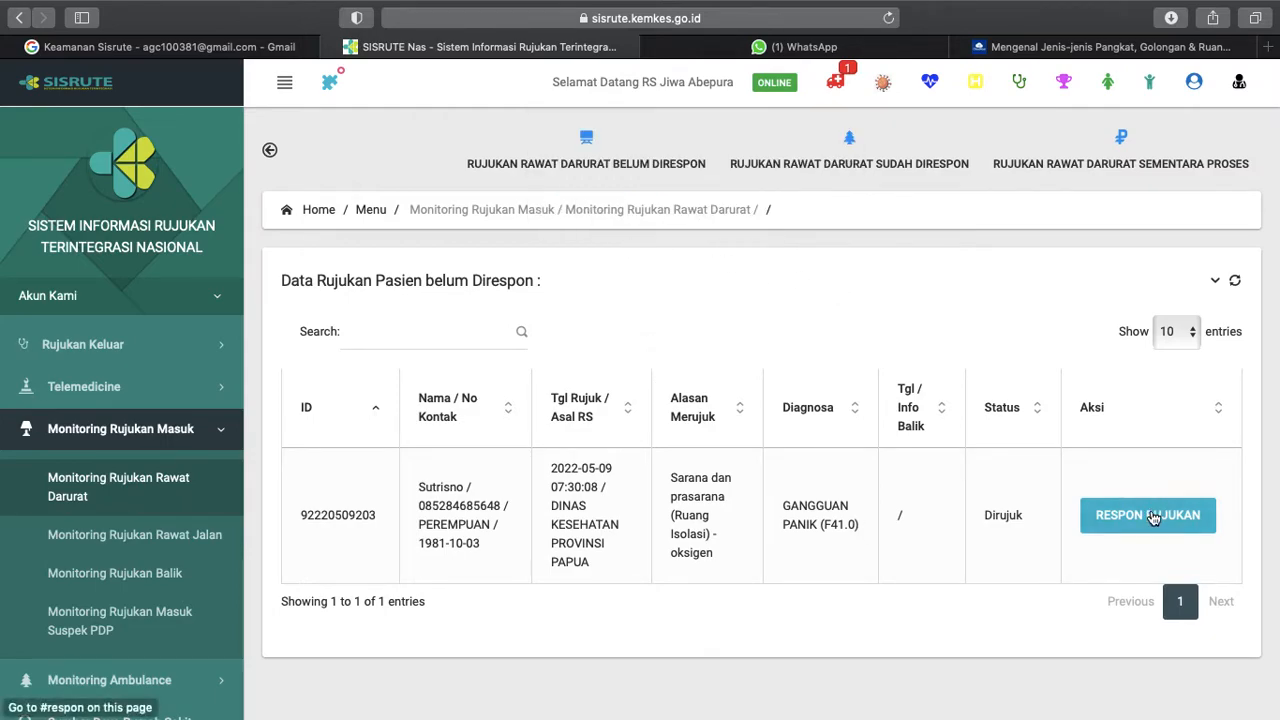
left_click(834, 84)
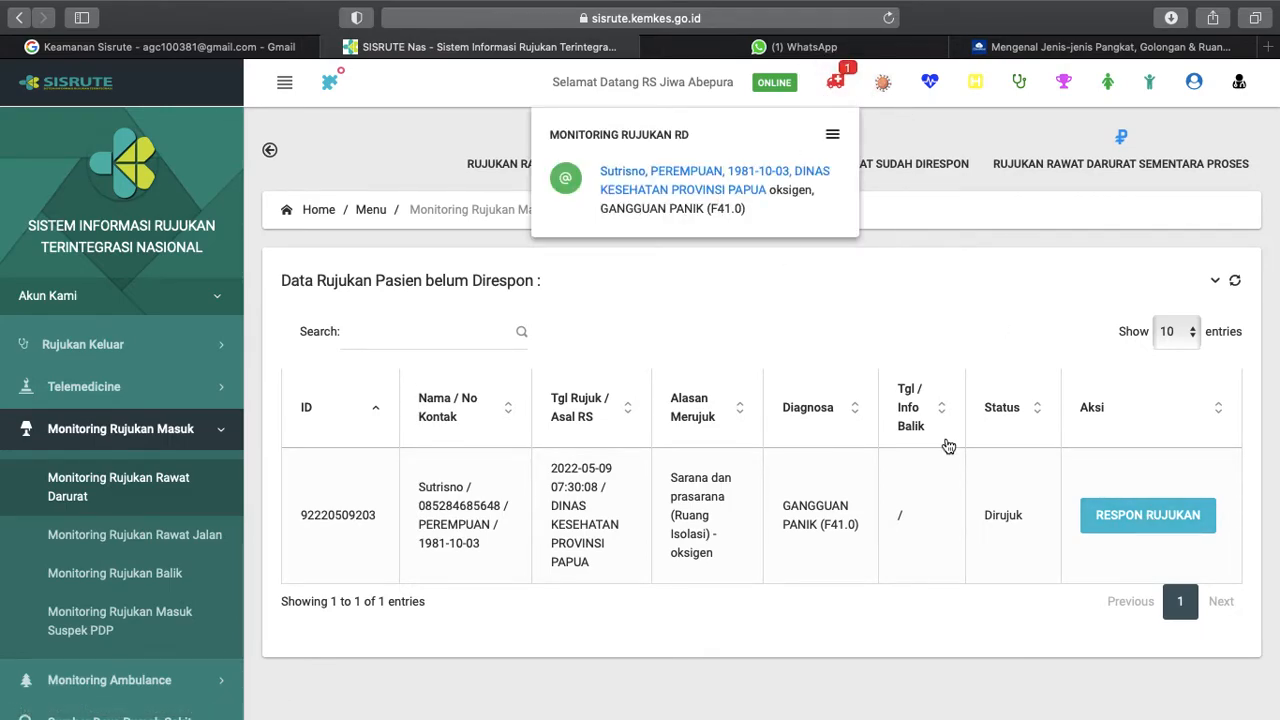
left_click(1154, 465)
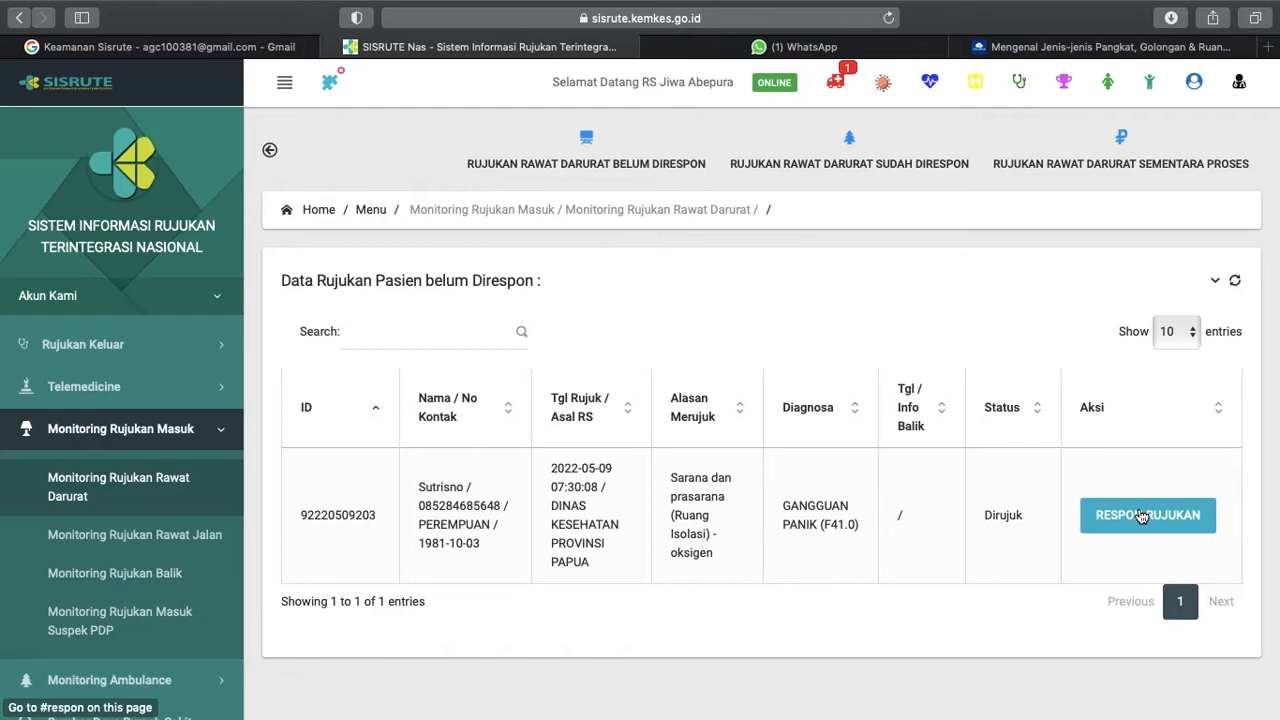
left_click(160, 429)
left_click(150, 471)
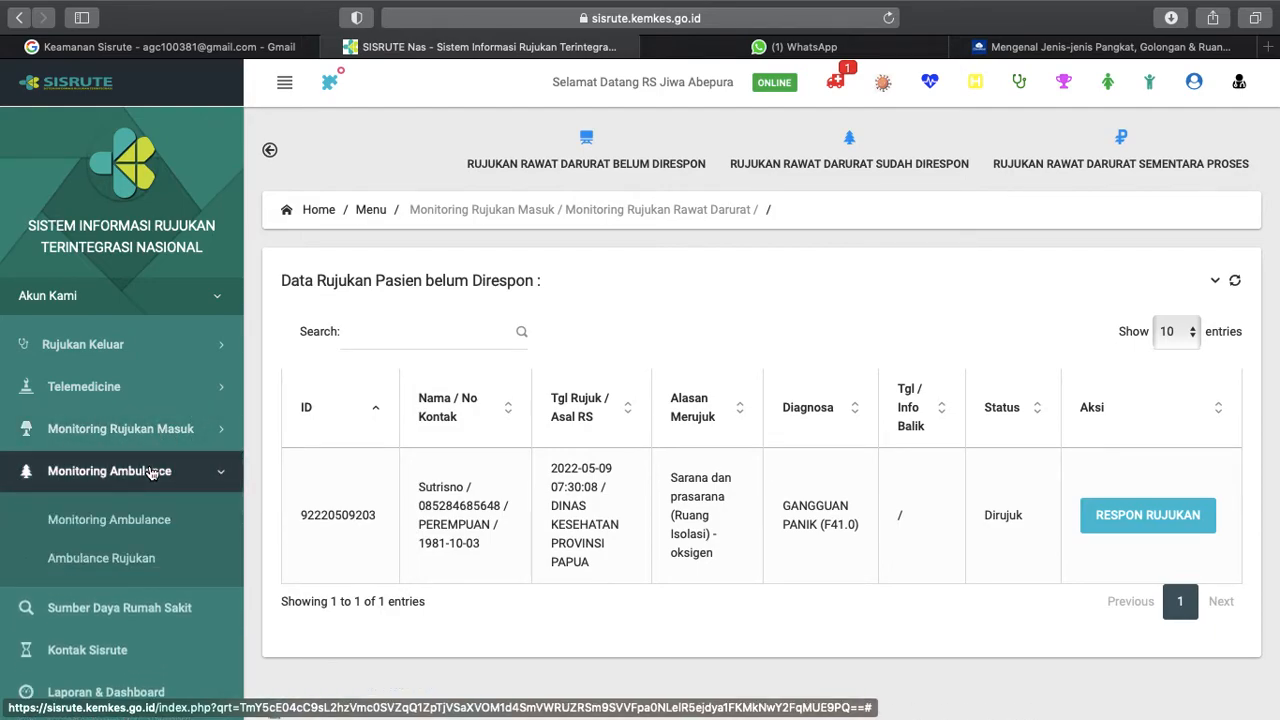
left_click(205, 429)
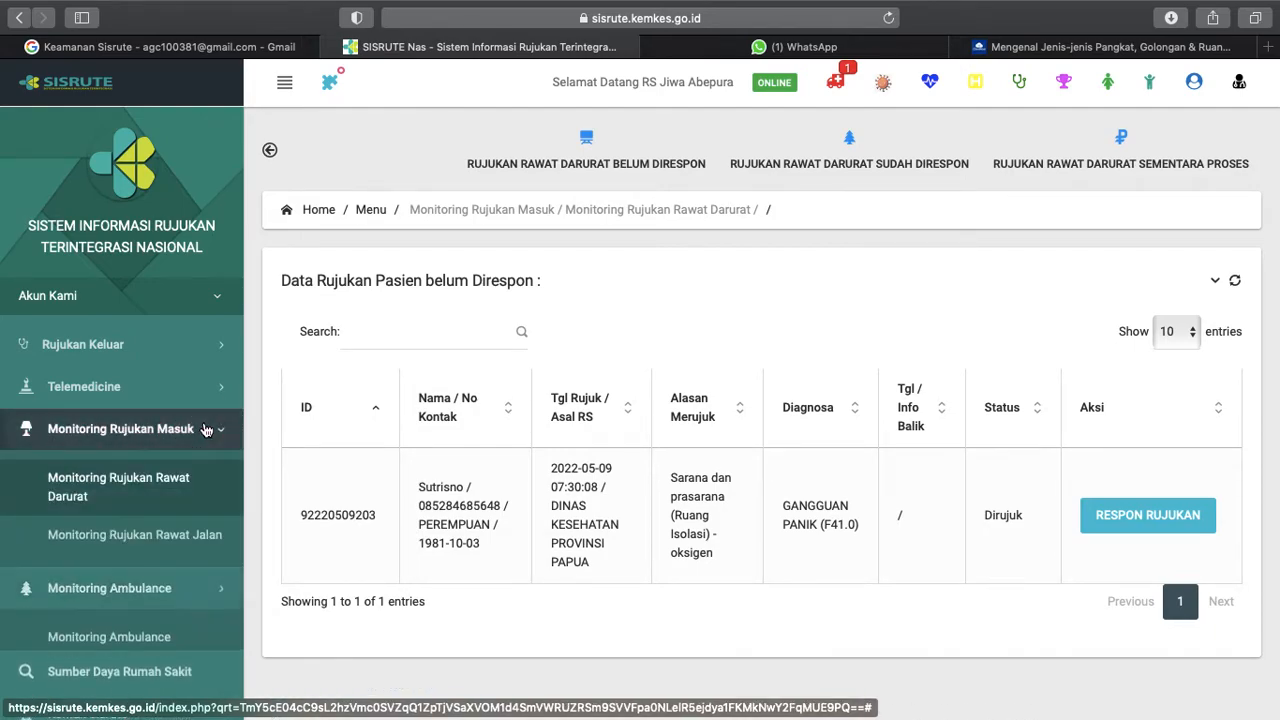
left_click(165, 490)
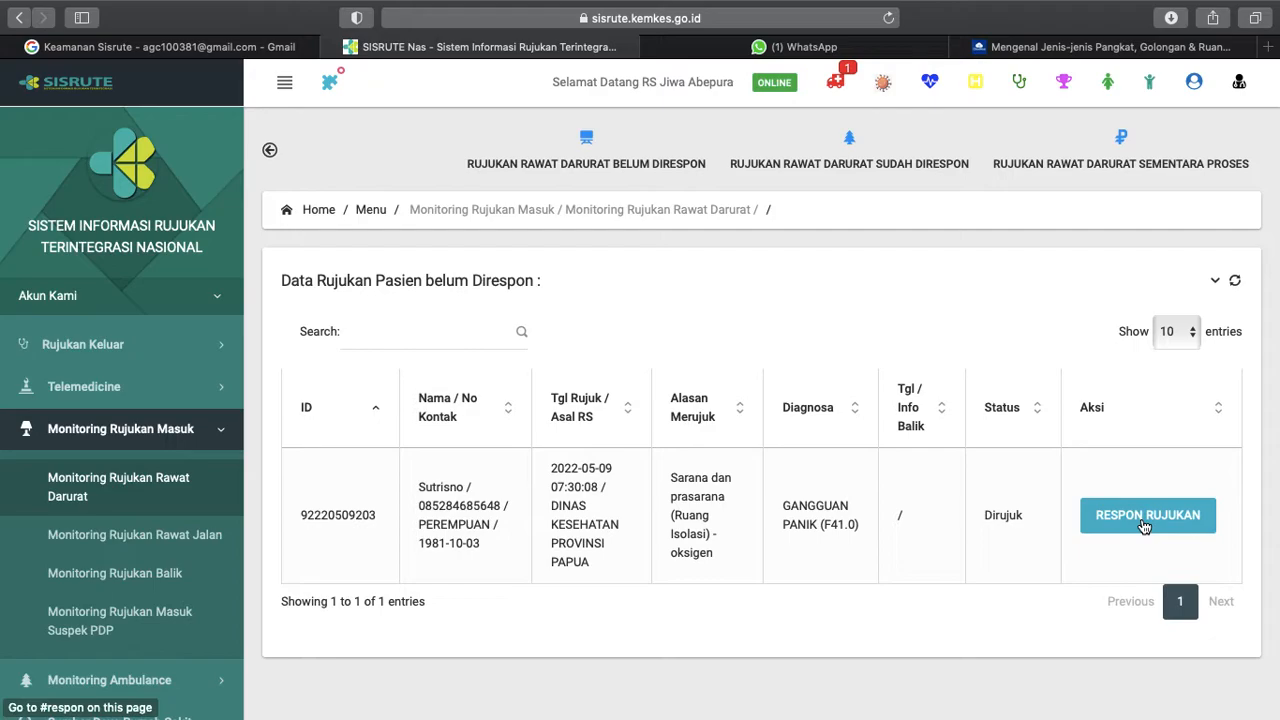
Accept the GANGGUAN PANIK referral as Diterima with the response note 'silahkan dikirim'
left_click(1144, 524)
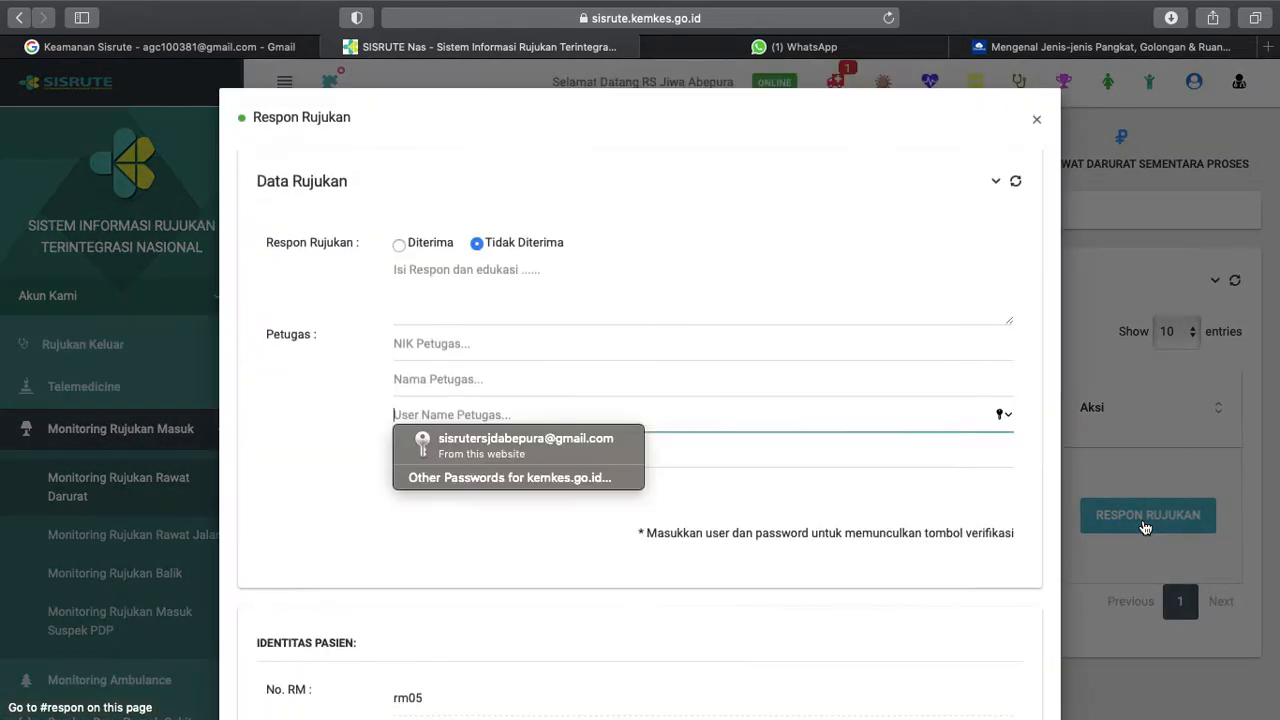
left_click(400, 252)
left_click(399, 247)
left_click(406, 276)
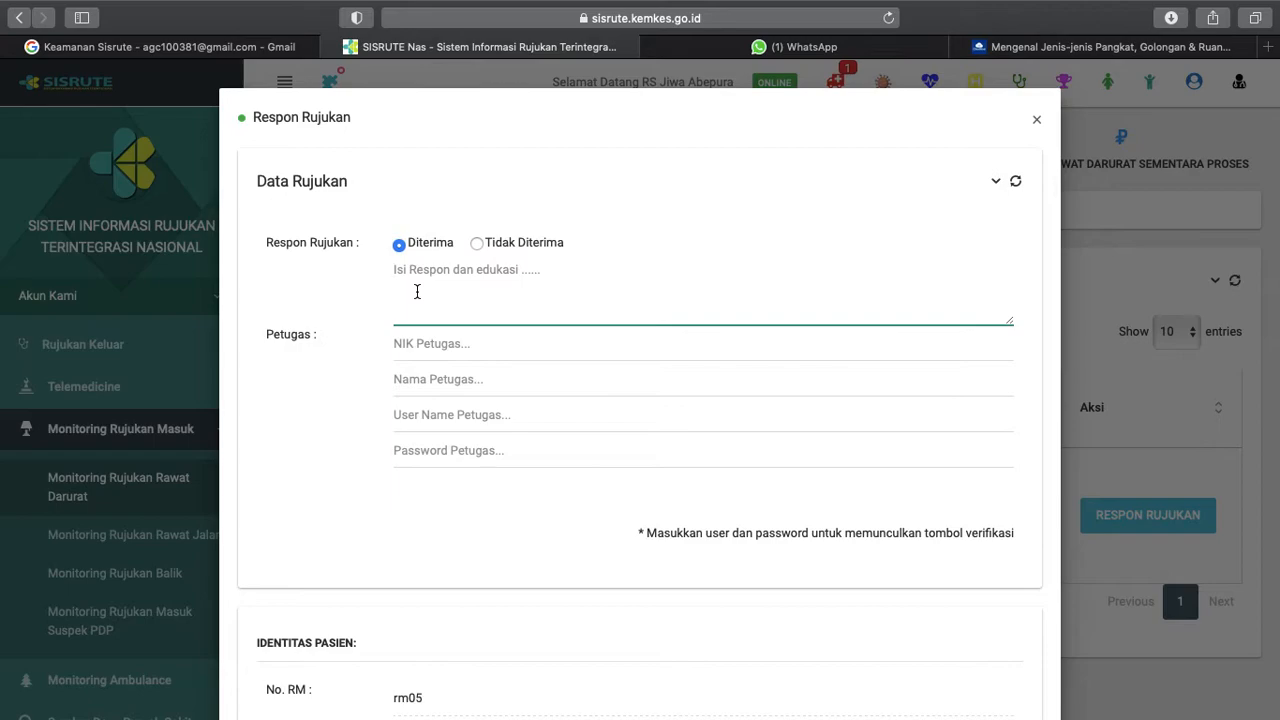
type("silahkan dikirim")
Enter the officer's NIK and name, then fill the saved officer username and login credentials
left_click(410, 344)
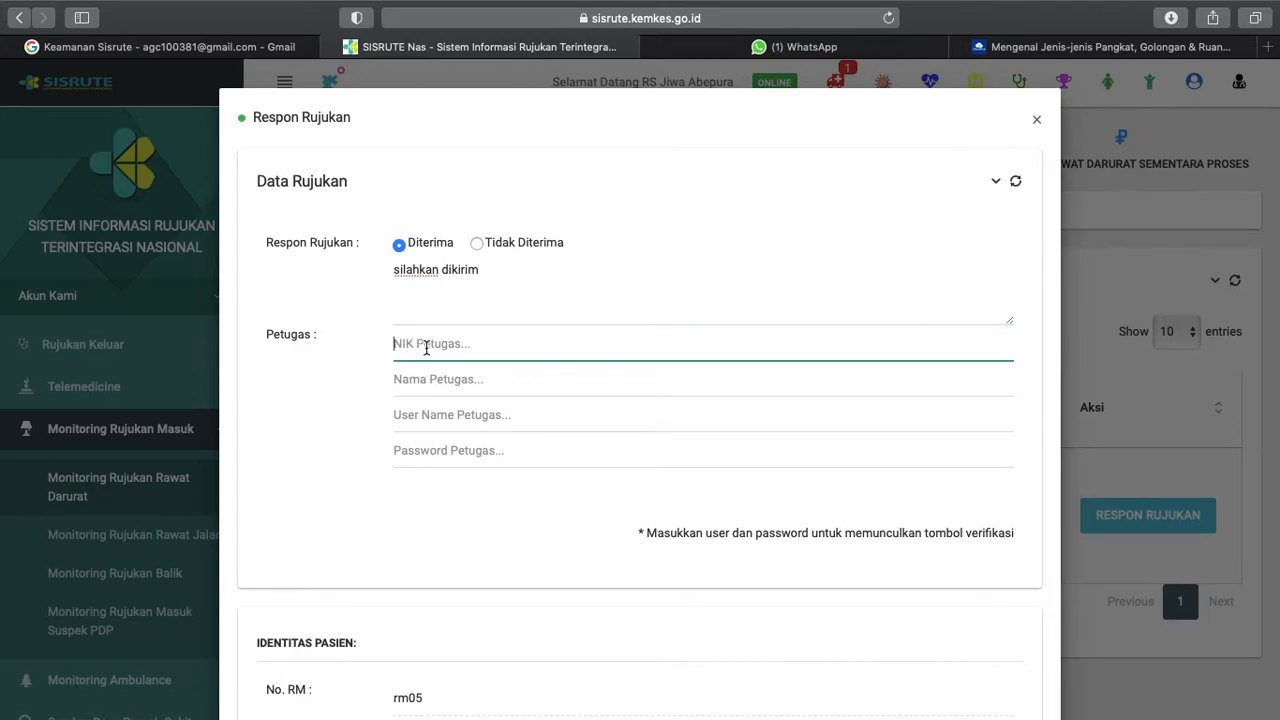
left_click(421, 378)
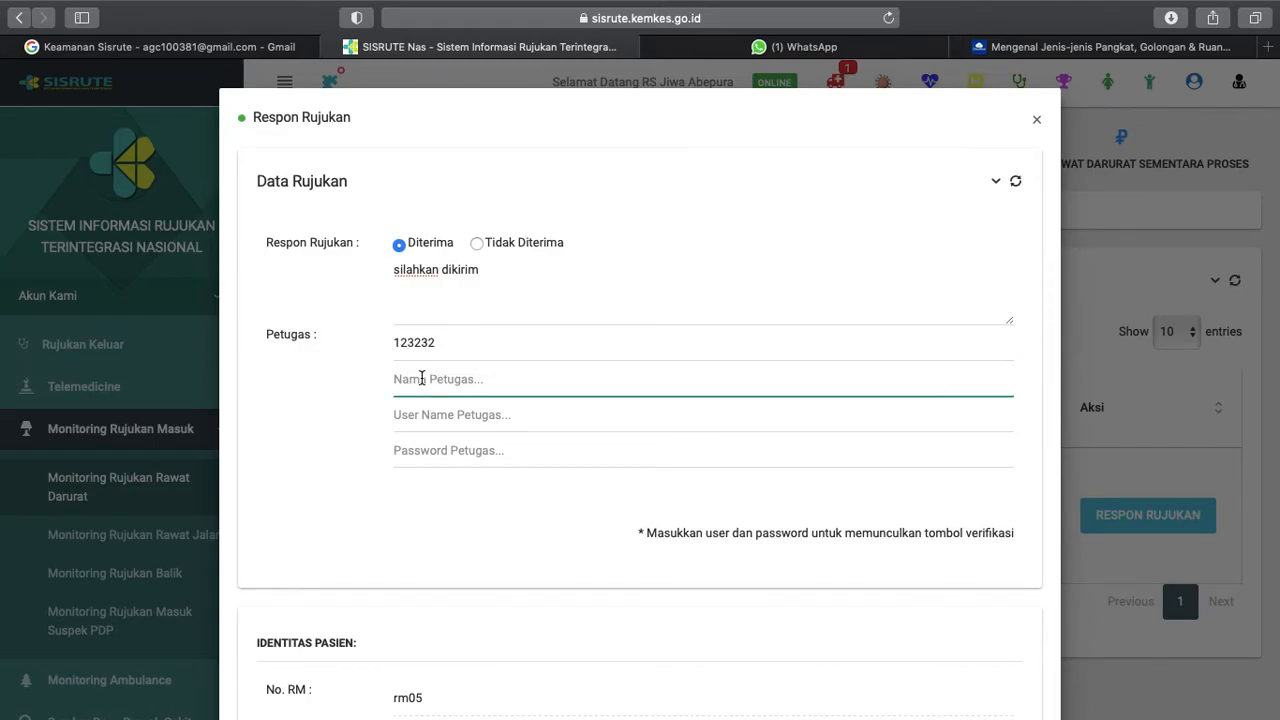
key("BackSpace")
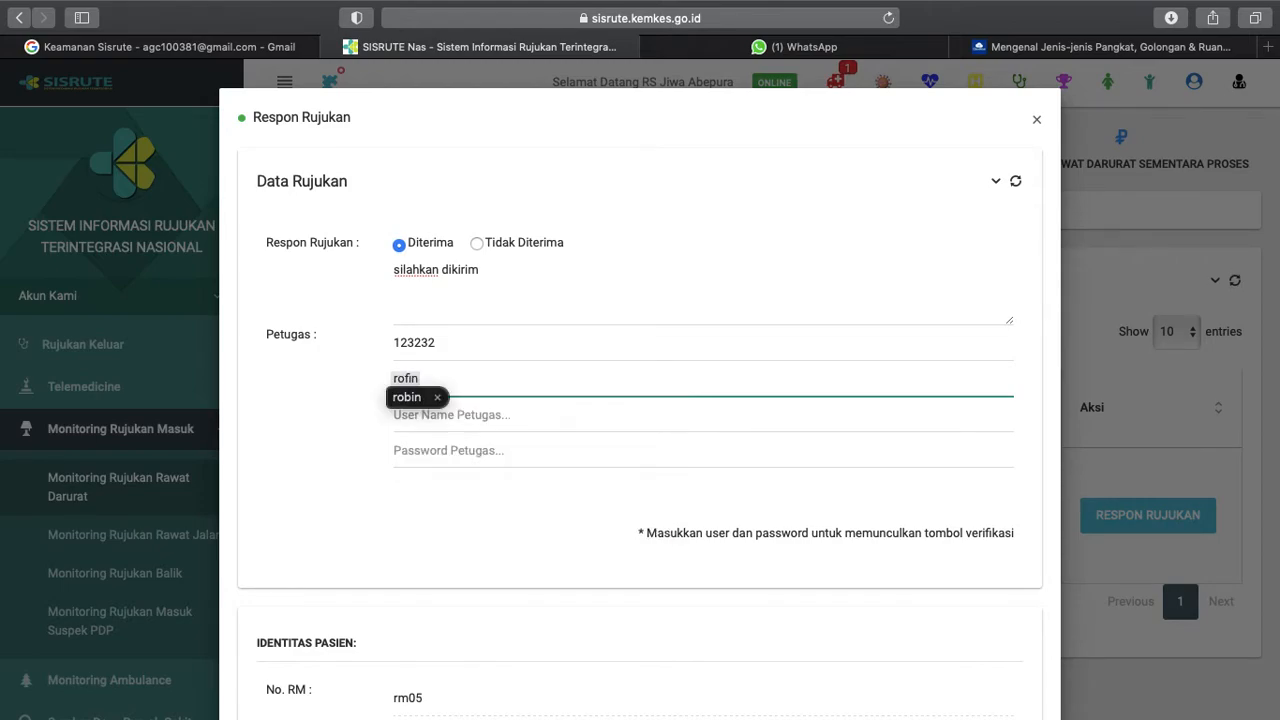
left_click(431, 417)
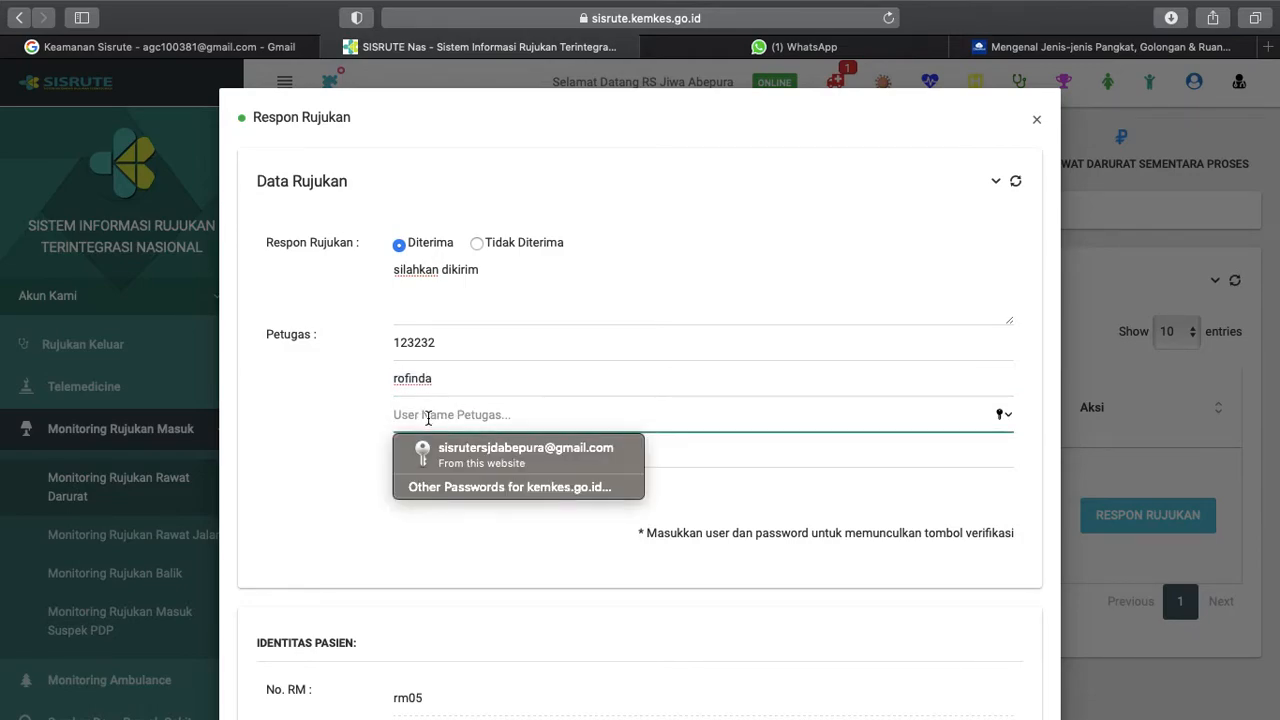
left_click(440, 448)
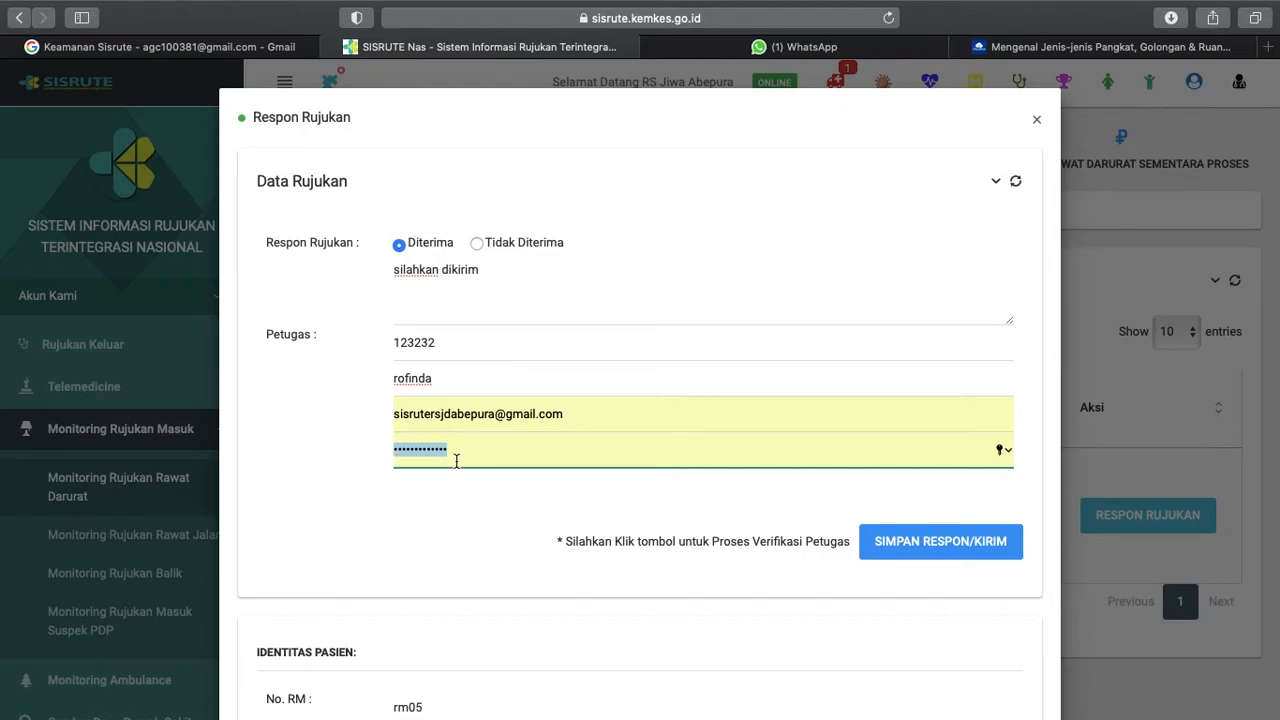
scroll(509, 500, "down", 5)
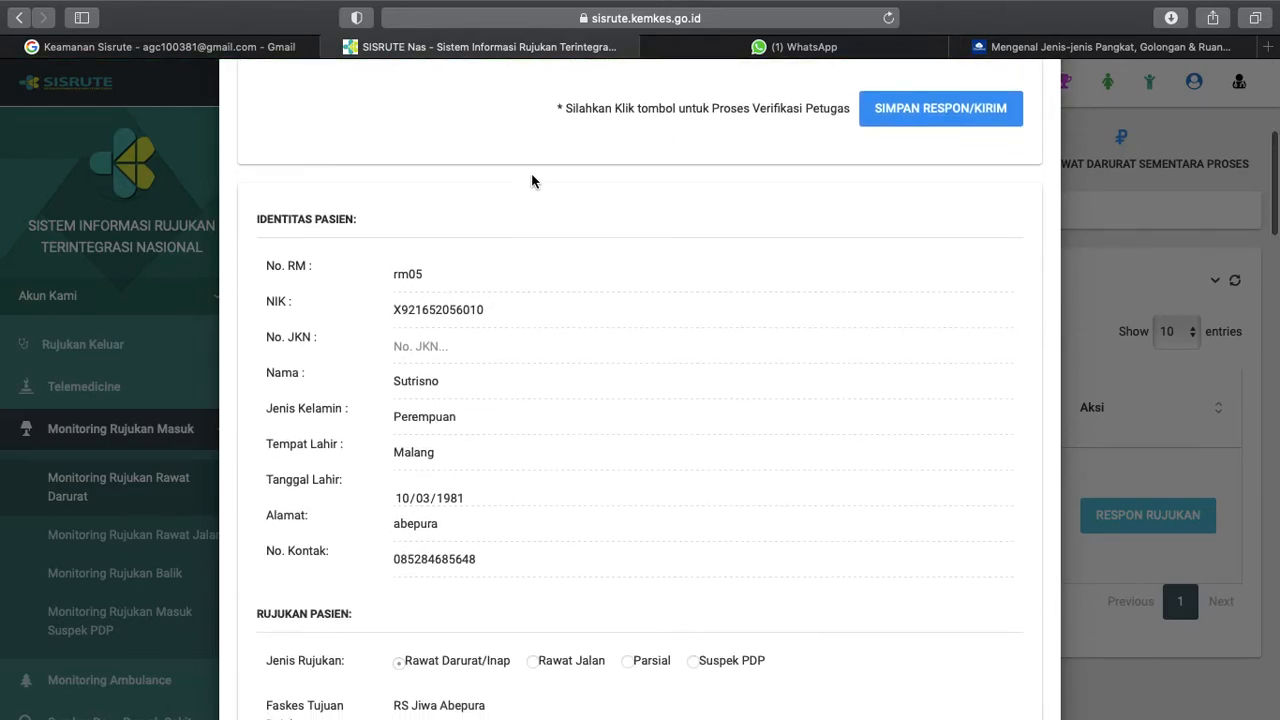
scroll(531, 180, "up", 3)
scroll(469, 337, "down", 3)
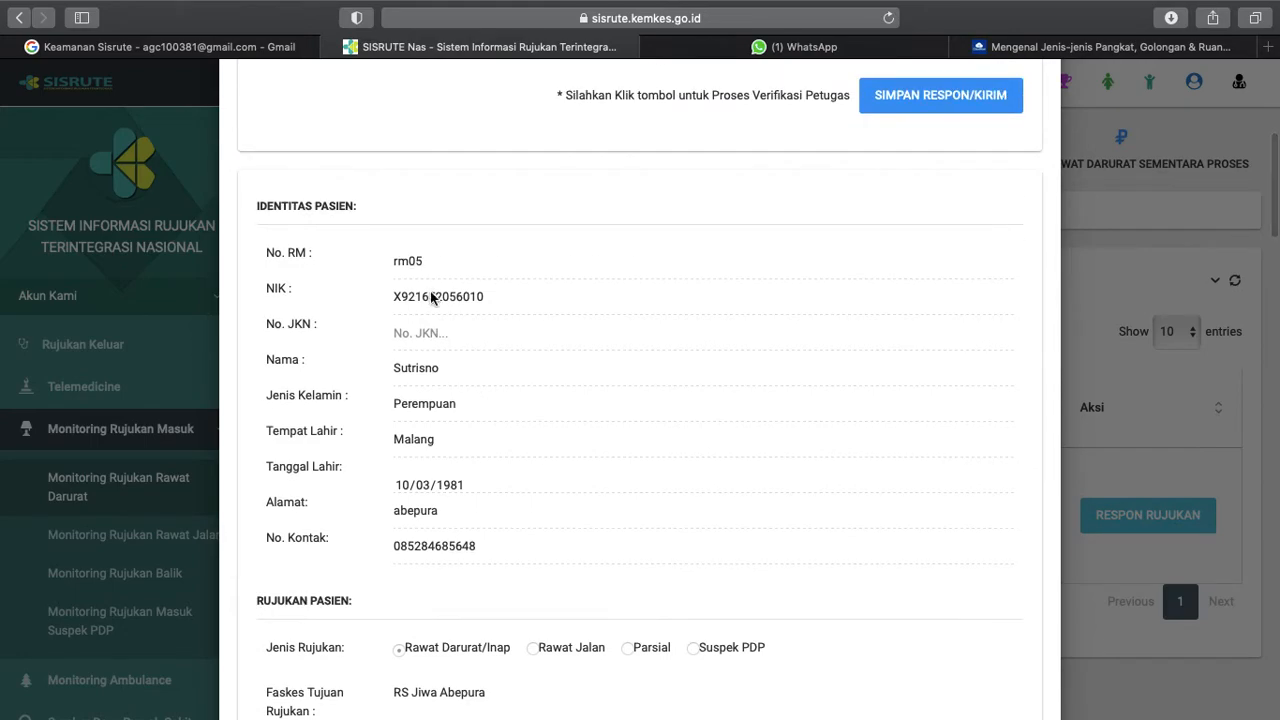
scroll(428, 404, "down", 10)
scroll(430, 321, "down", 10)
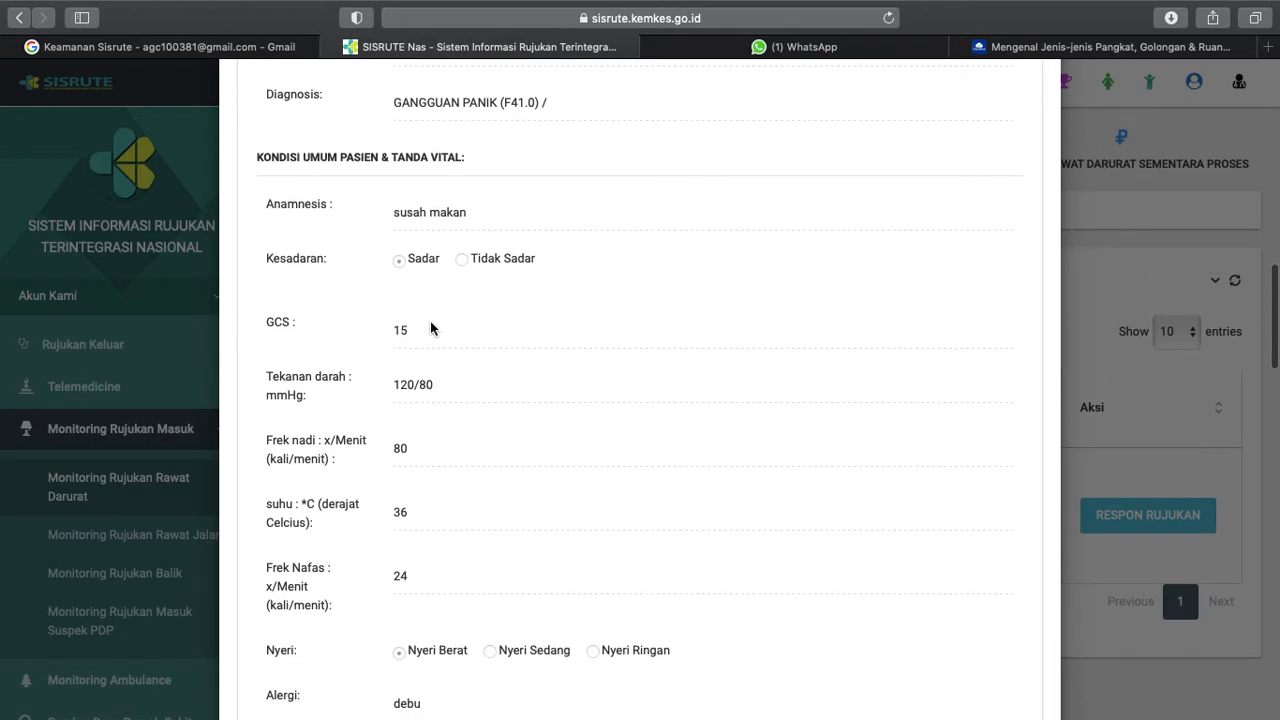
scroll(430, 321, "down", 4)
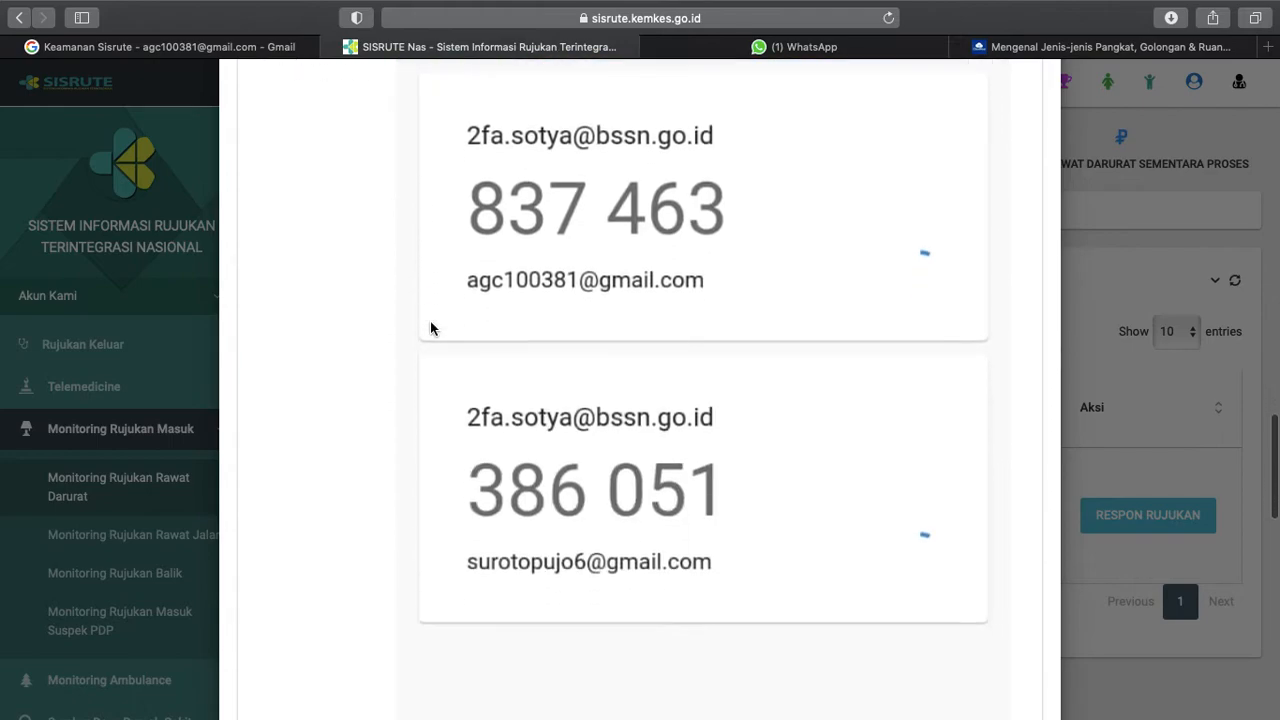
scroll(420, 315, "up", 4)
scroll(306, 275, "down", 13)
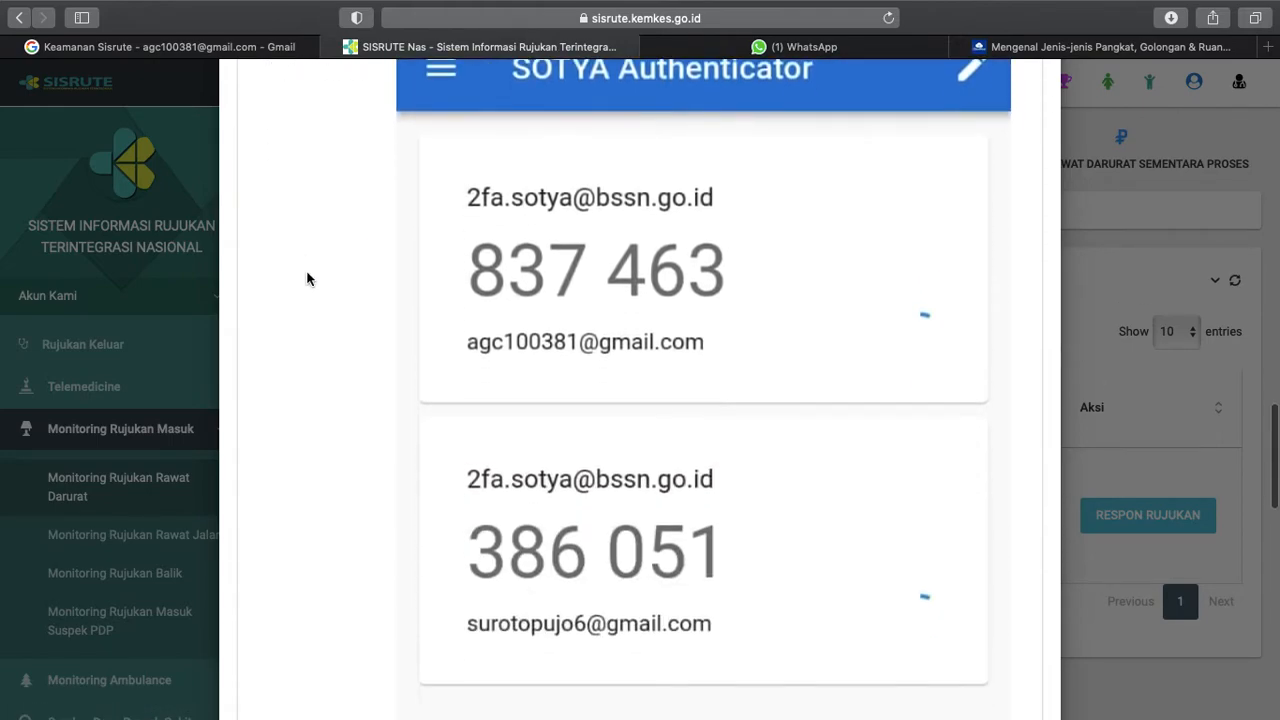
scroll(365, 222, "down", 8)
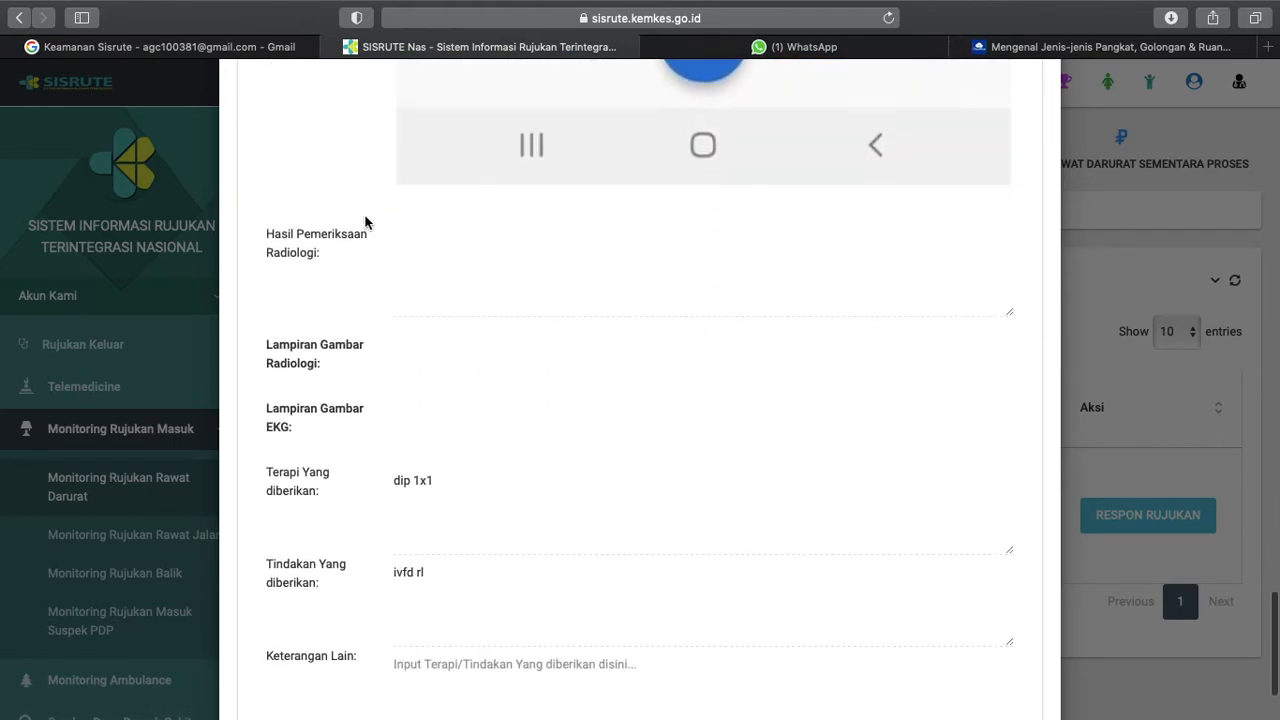
scroll(365, 222, "up", 20)
scroll(365, 222, "up", 15)
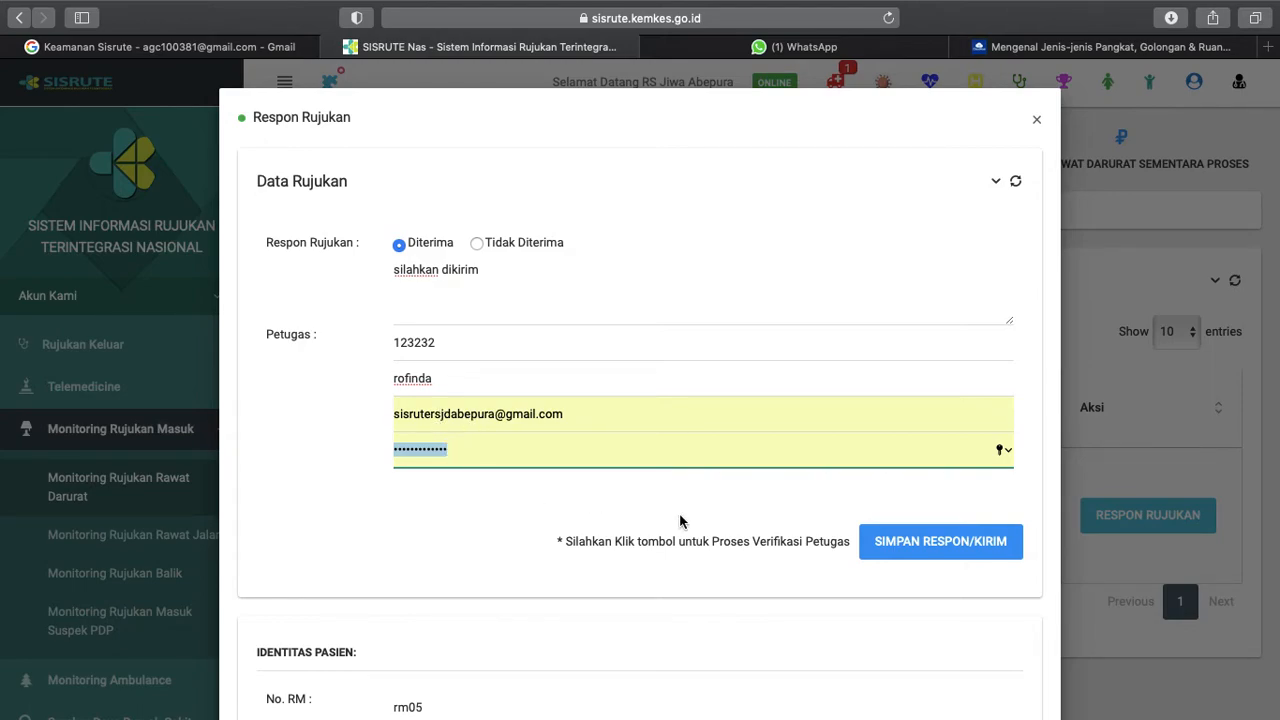
Save and send the acceptance, then confirm the Belum Direspon list is empty
left_click(915, 552)
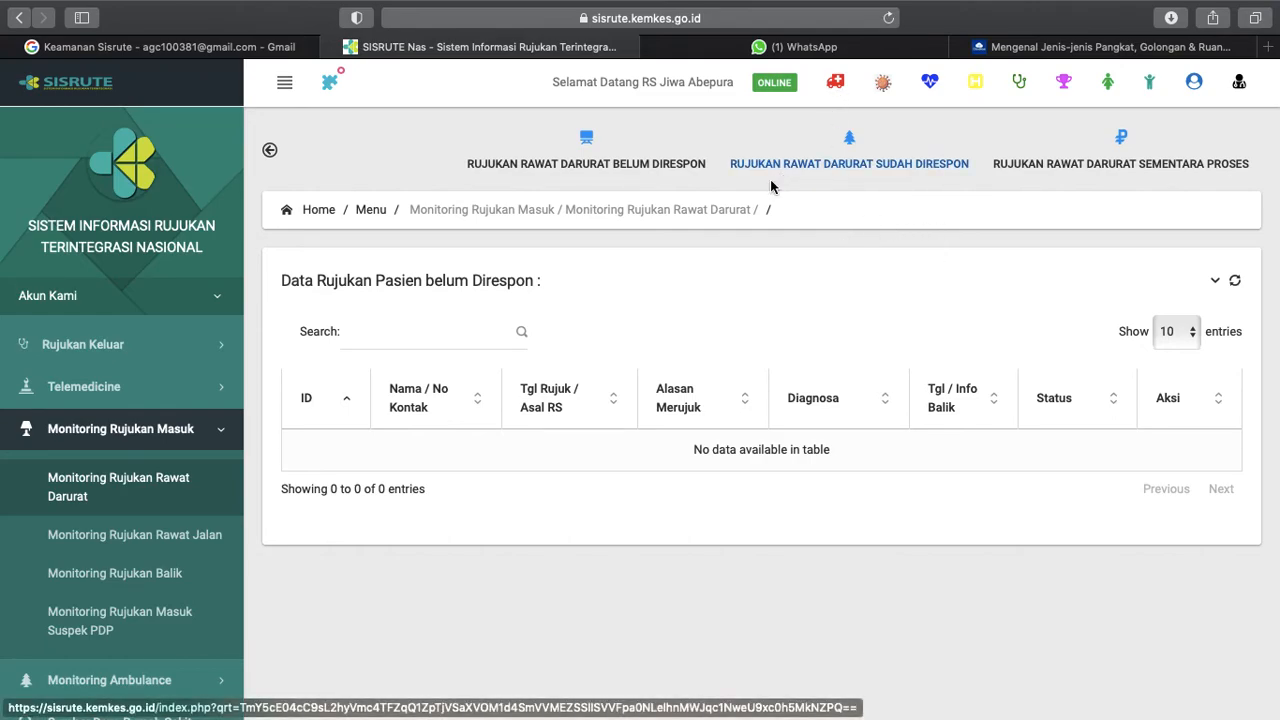
left_click(609, 158)
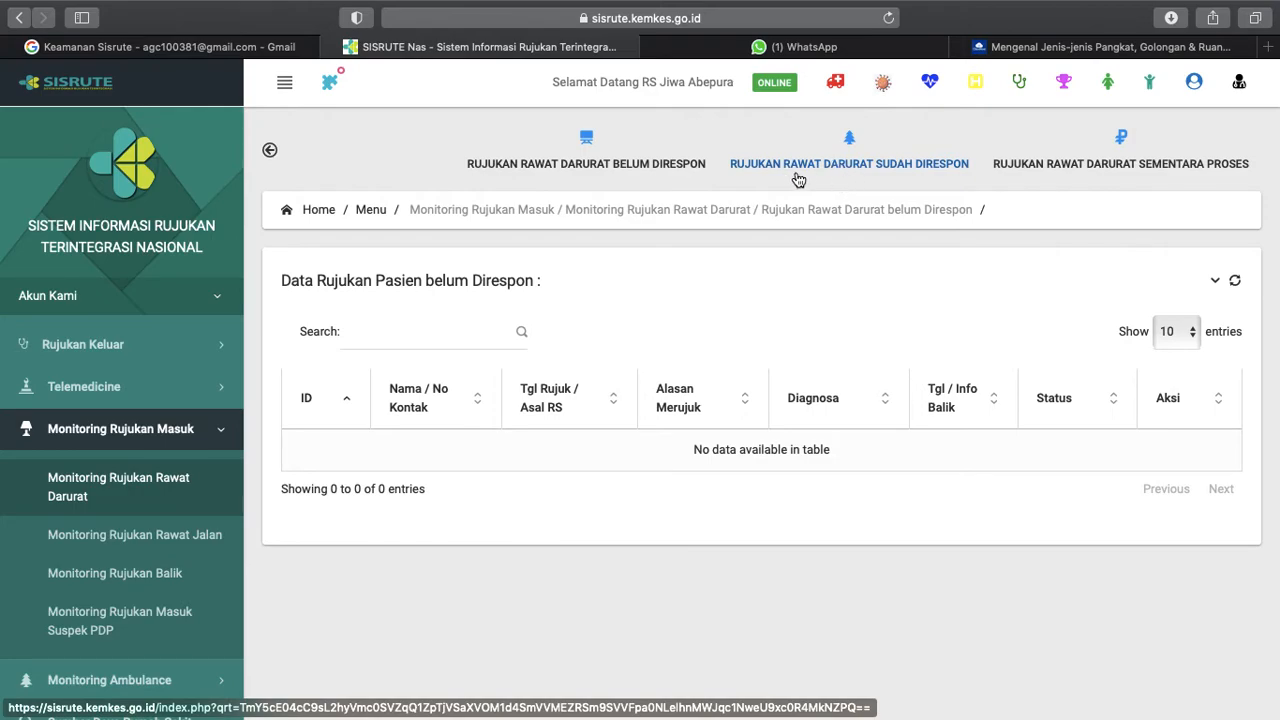
View the Sudah Direspon tab and inspect the GANGGUAN PANIK response without changing it
left_click(850, 165)
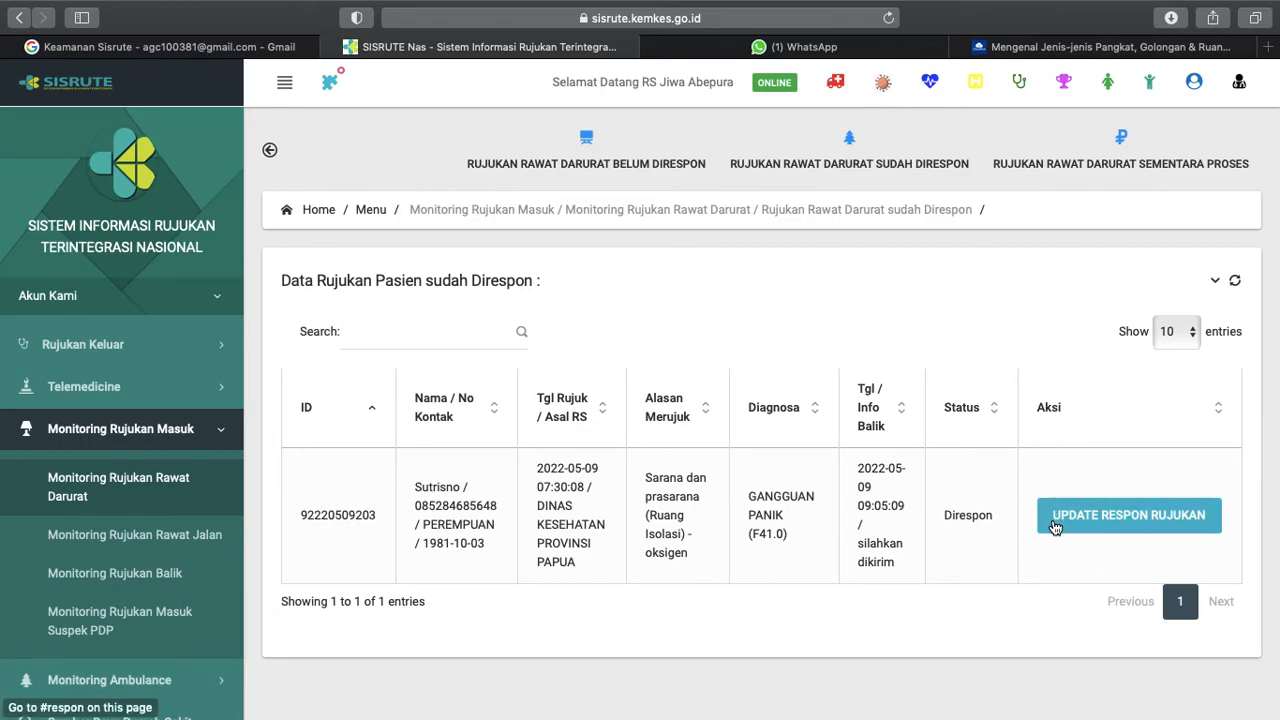
left_click(1096, 520)
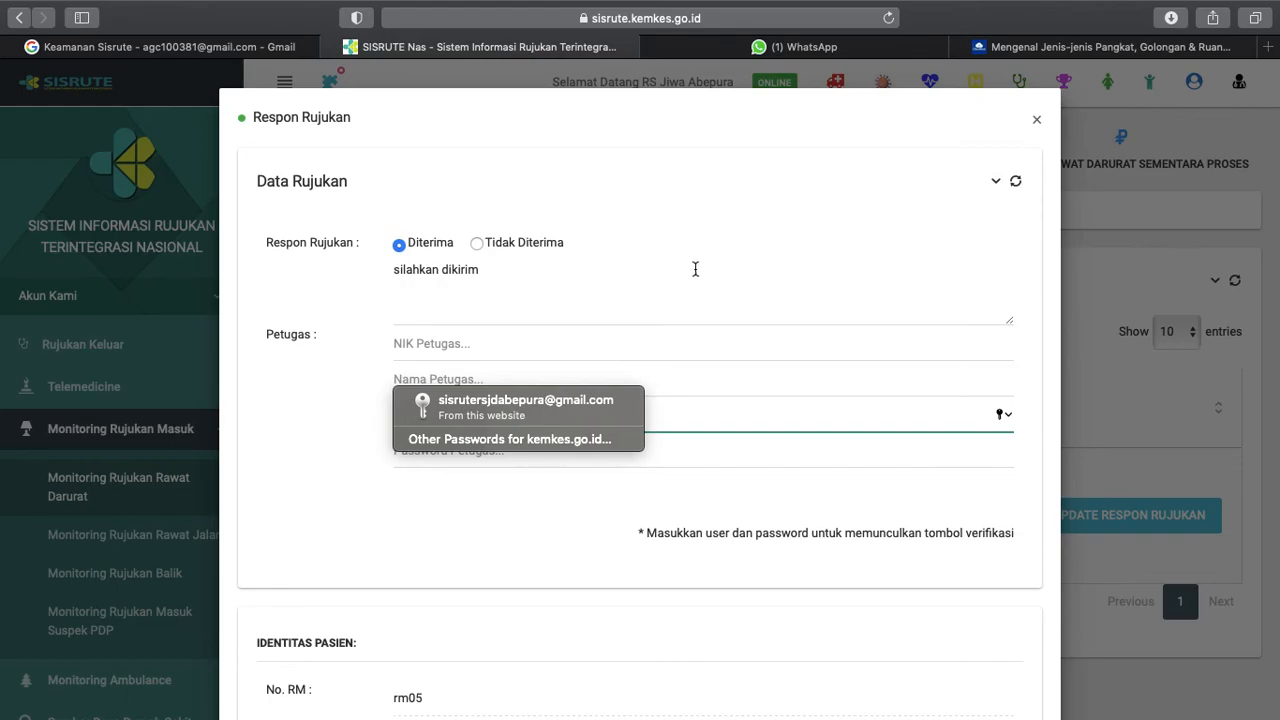
left_click(1037, 122)
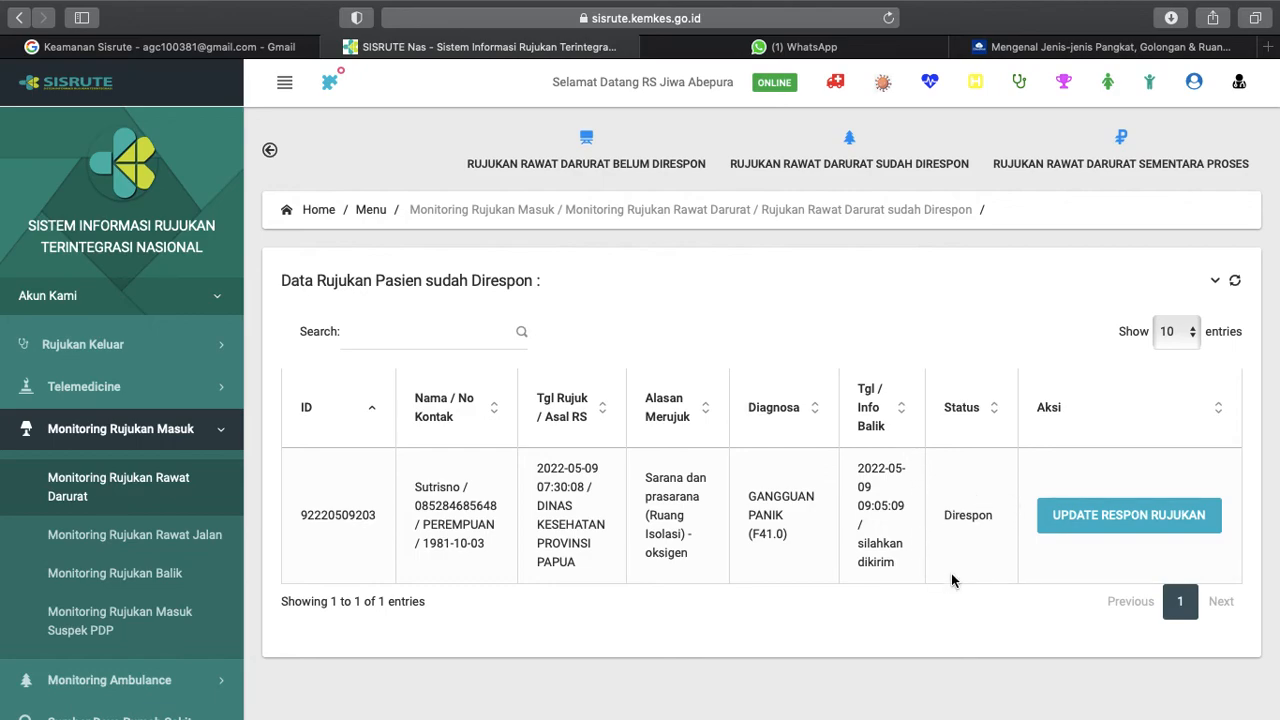
left_click(1125, 158)
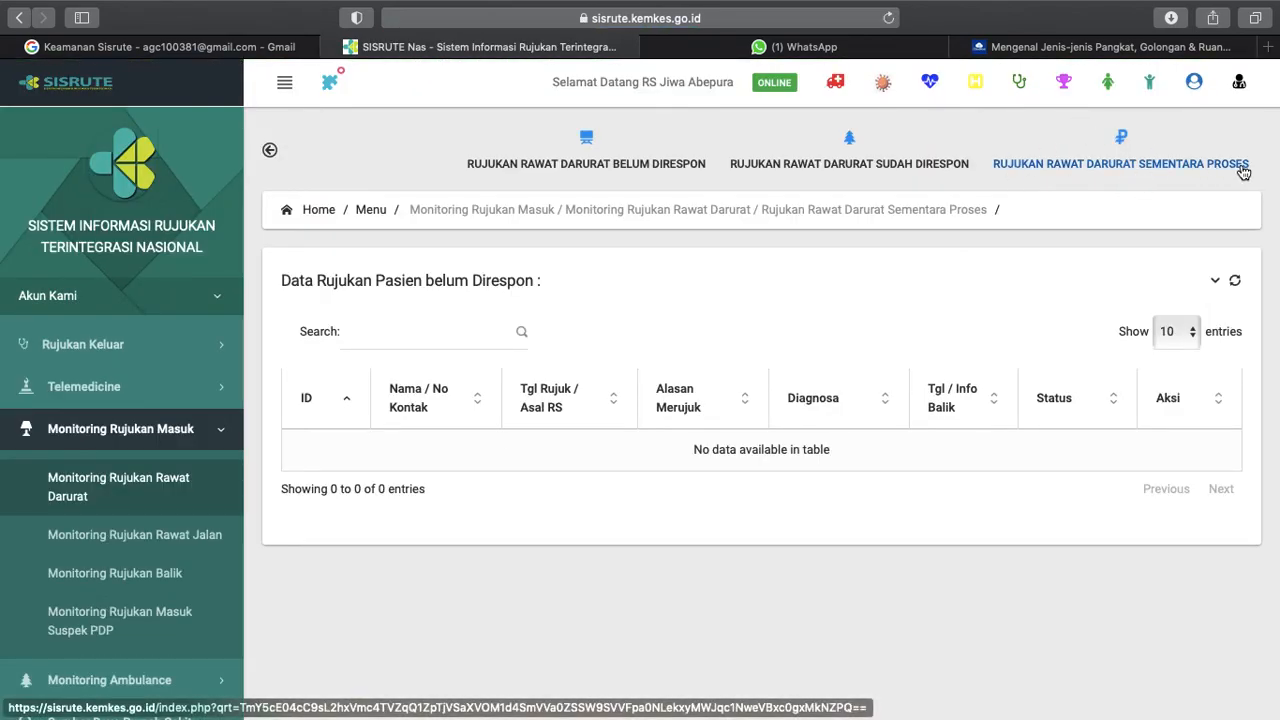
left_click(853, 155)
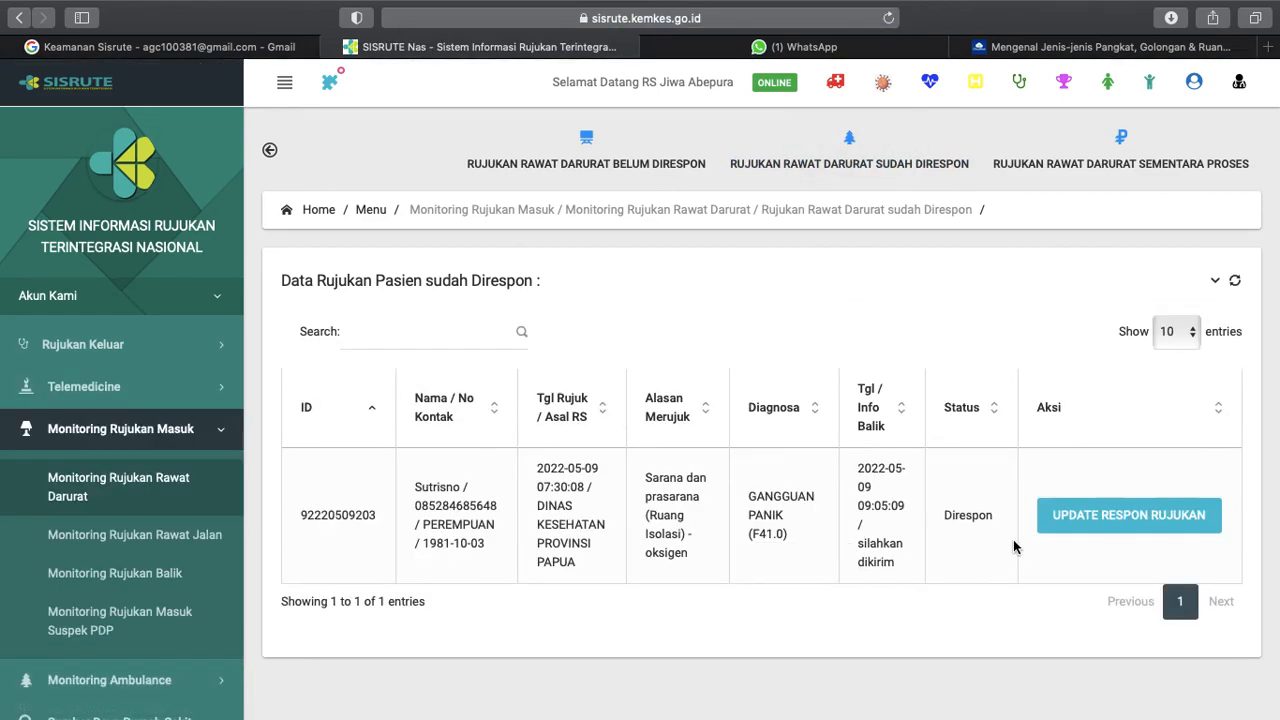